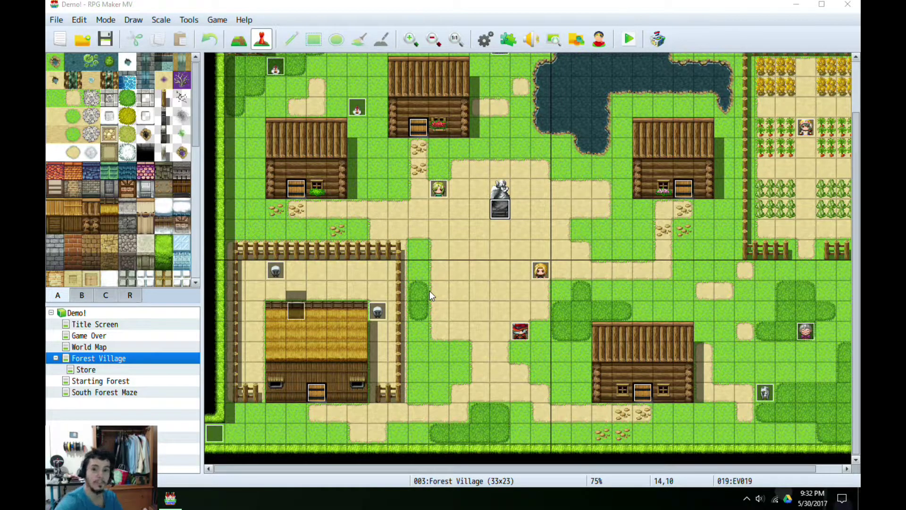
# Open the Database to the AutoSave common event 0051 and its save script.
pyautogui.click(188, 21)
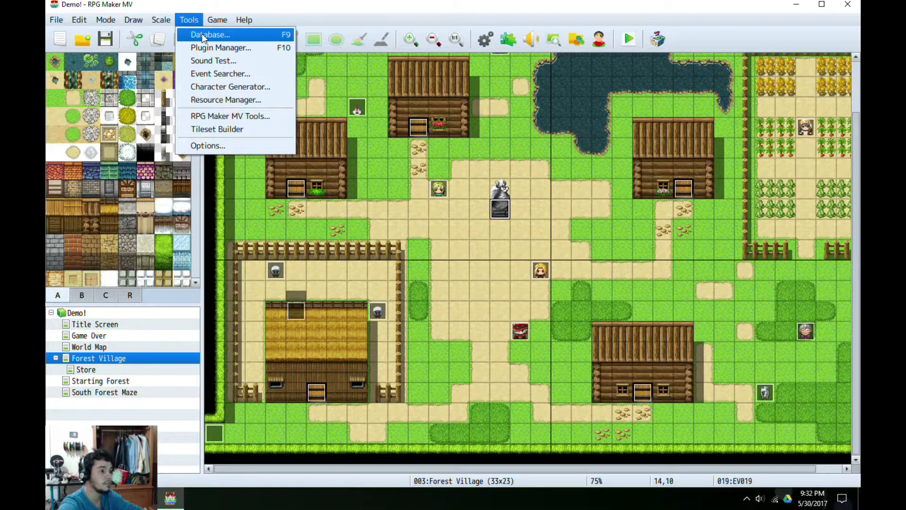
pyautogui.click(203, 36)
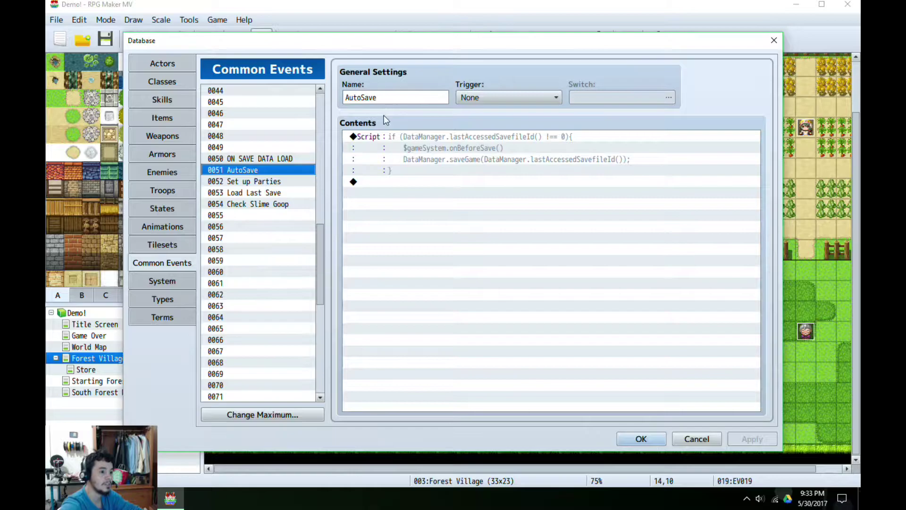
# Inspect the AutoSave Script command, then close the Database with OK to return to Forest Village.
pyautogui.click(389, 137)
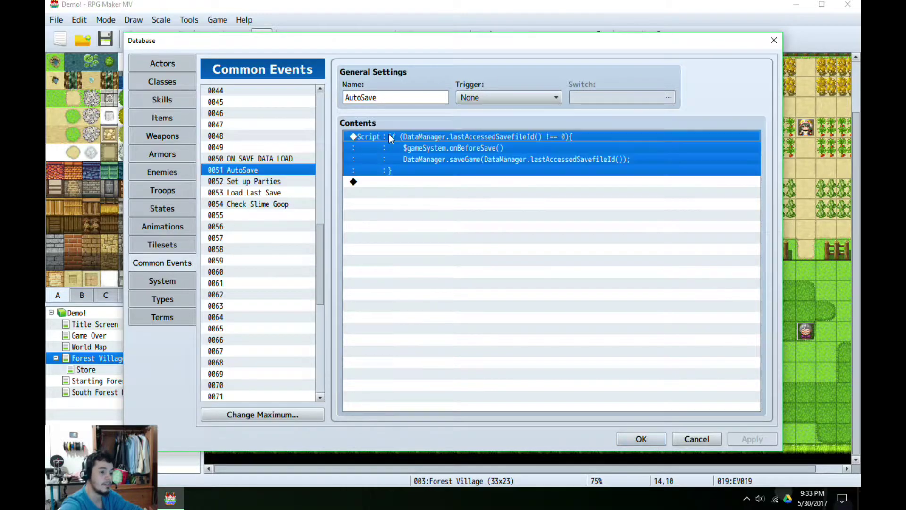
pyautogui.click(372, 183)
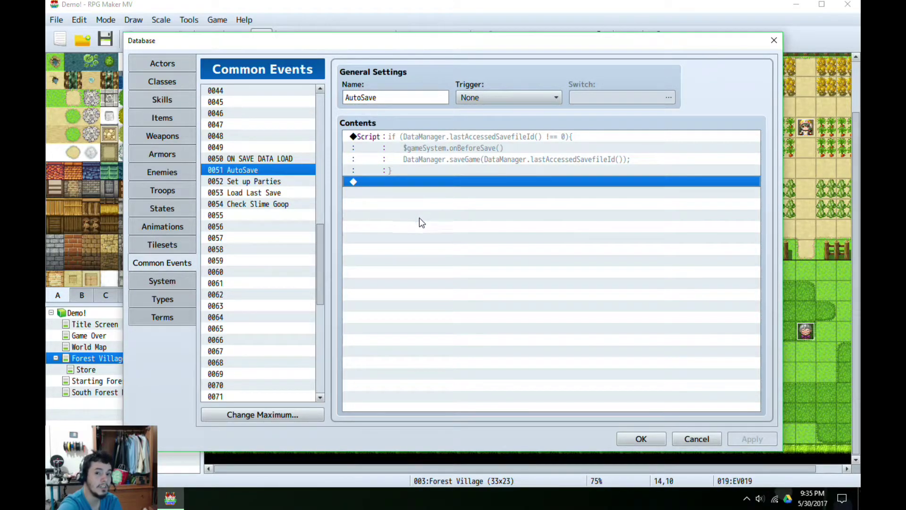
pyautogui.click(642, 439)
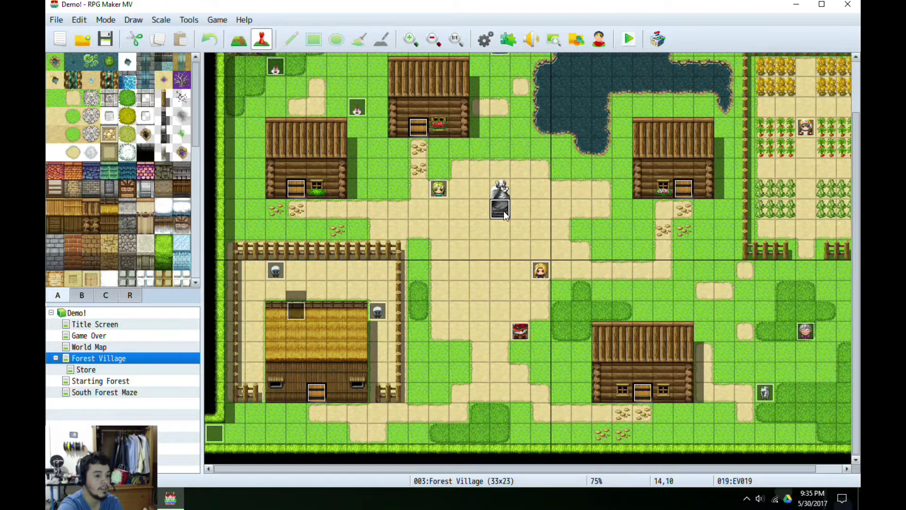
pyautogui.doubleClick(503, 210)
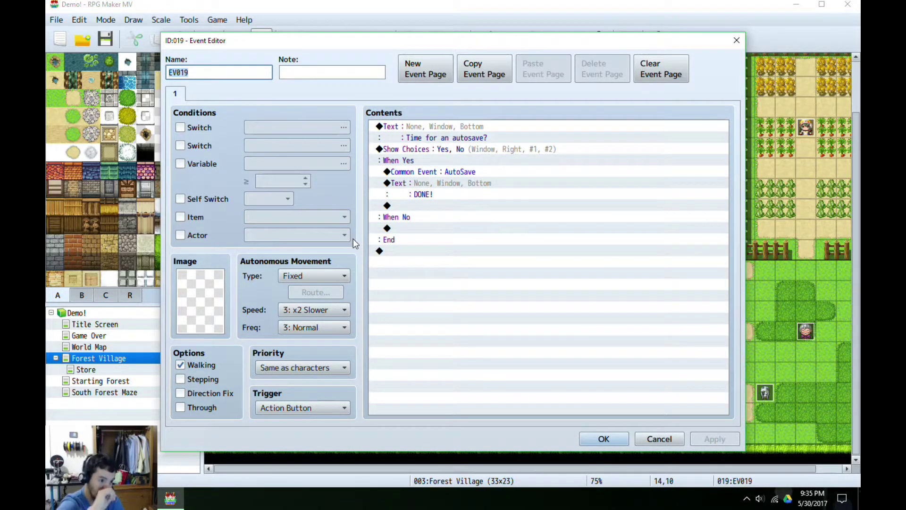
pyautogui.click(404, 184)
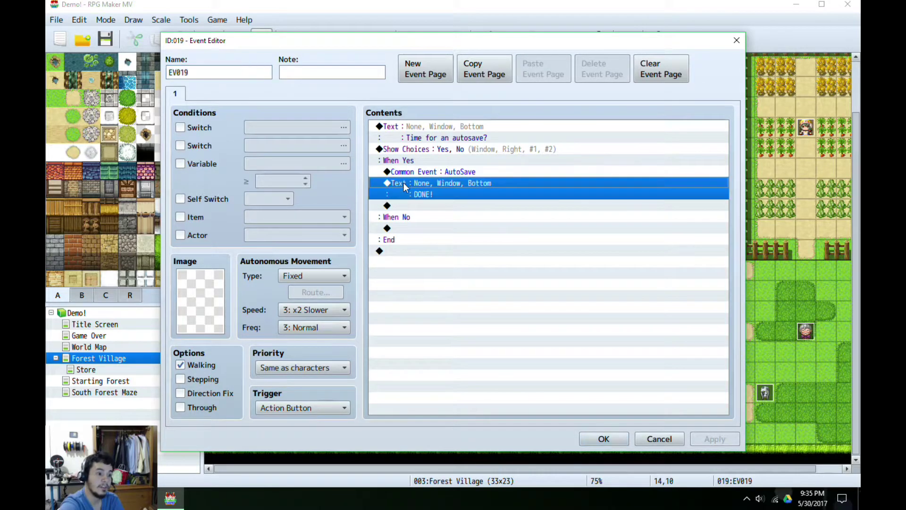
pyautogui.click(408, 304)
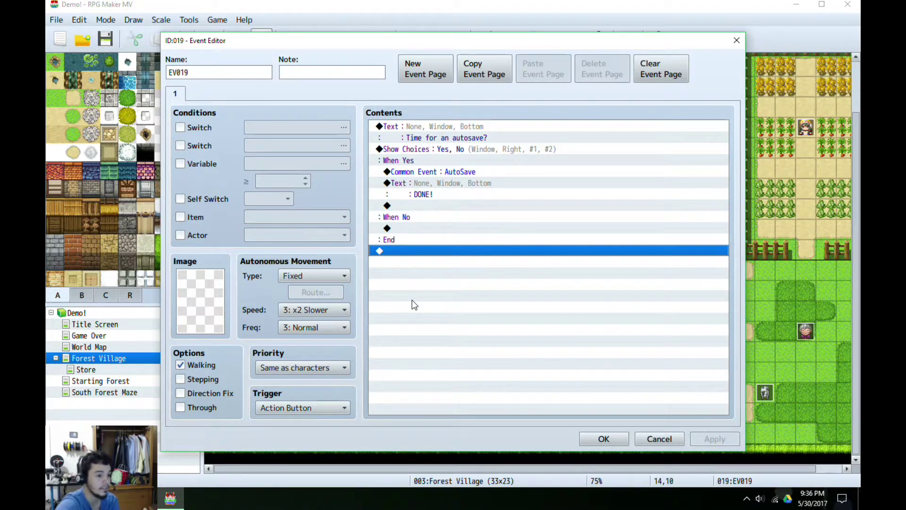
pyautogui.click(604, 438)
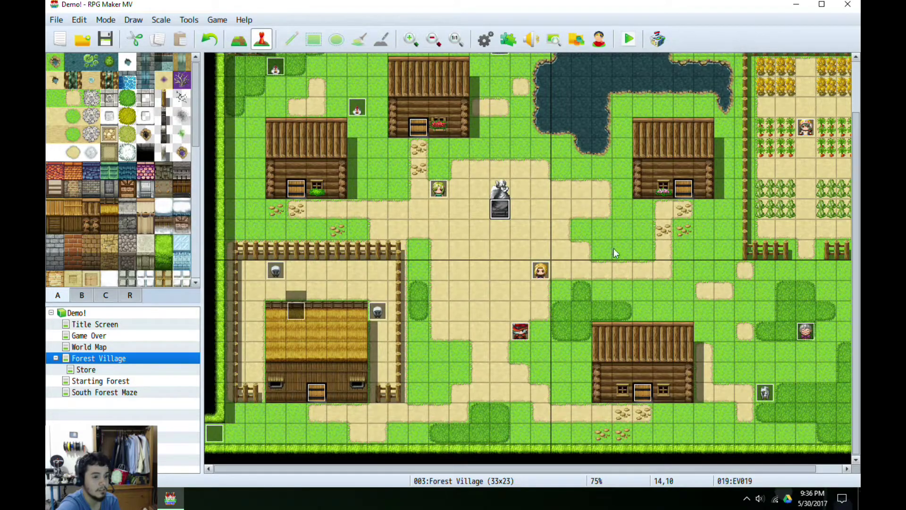
# Start a playtest but cancel the save-changes prompt.
pyautogui.click(629, 39)
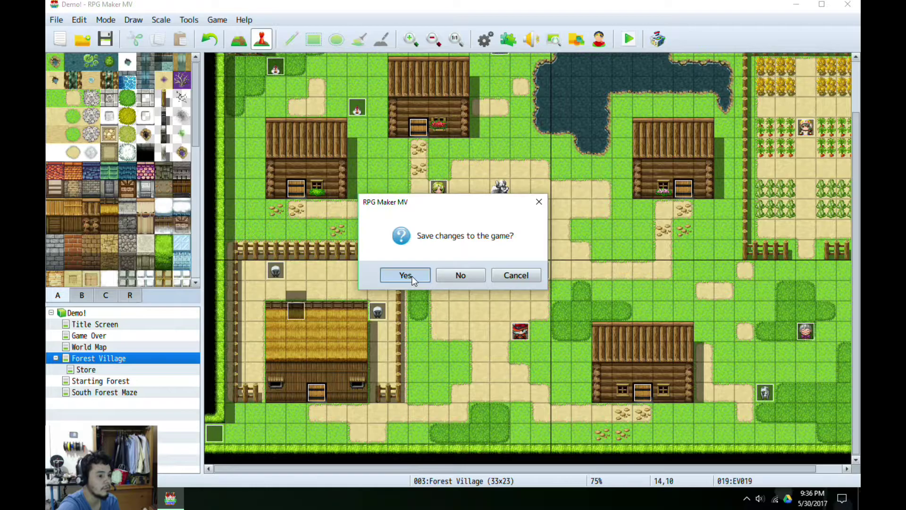
pyautogui.click(515, 275)
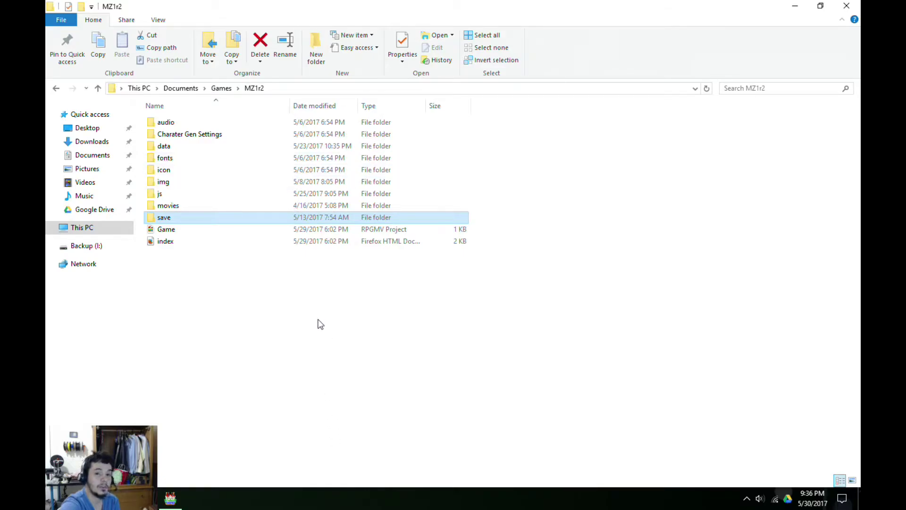
# Delete the four save files in MZ1r2's save folder, keeping config.rpgsave, and close Explorer.
pyautogui.doubleClick(170, 219)
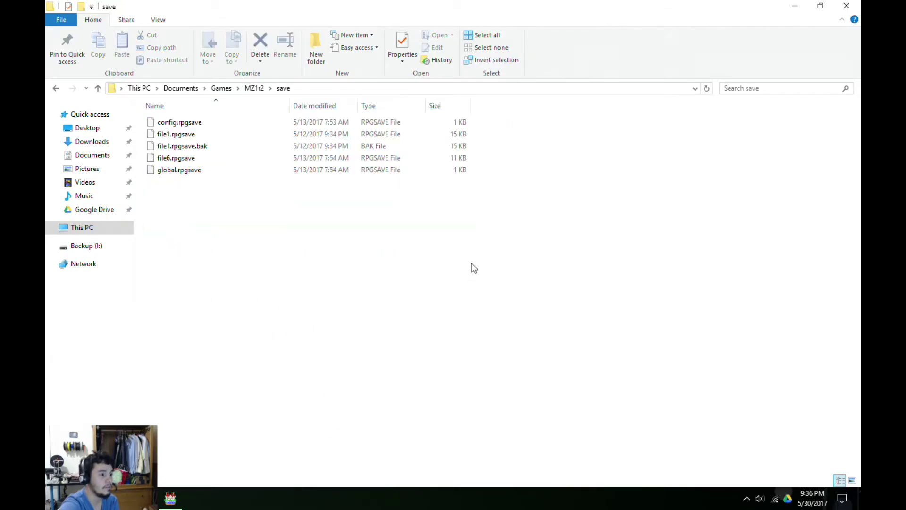
pyautogui.moveTo(265, 217); pyautogui.dragTo(181, 133)
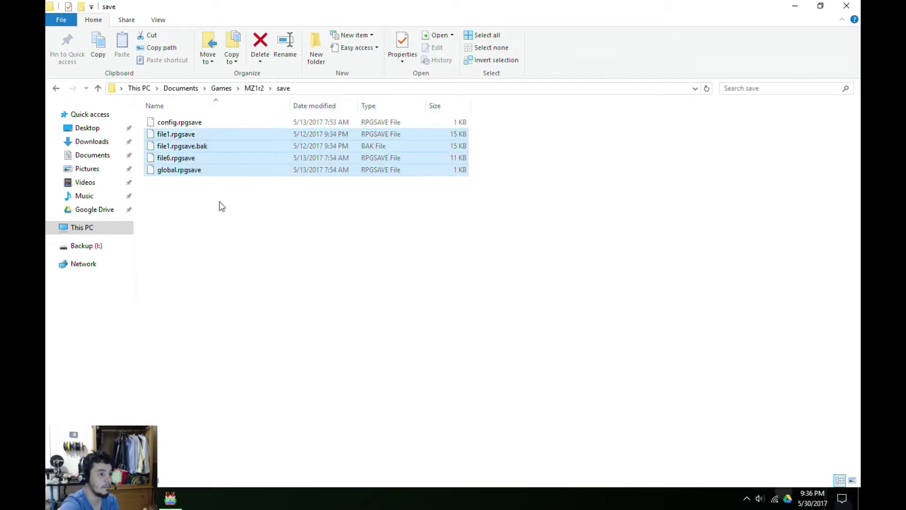
pyautogui.press('Delete')
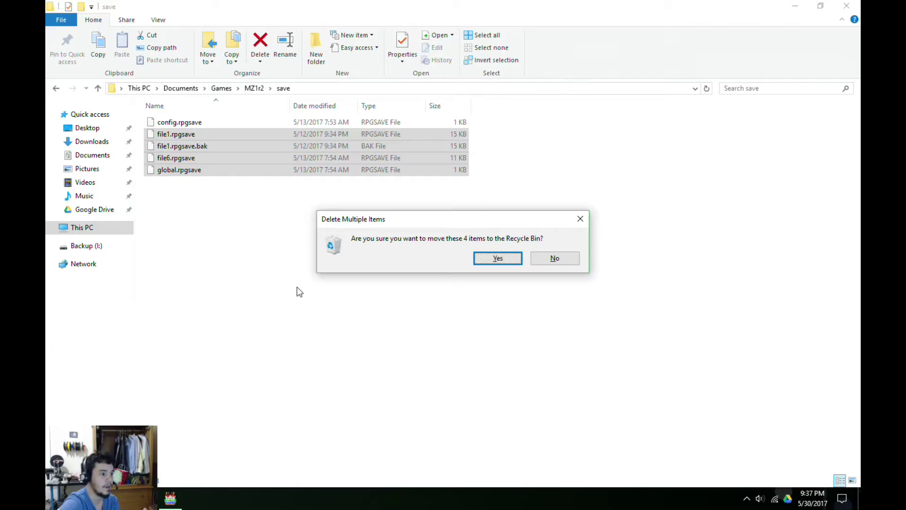
pyautogui.press('Return')
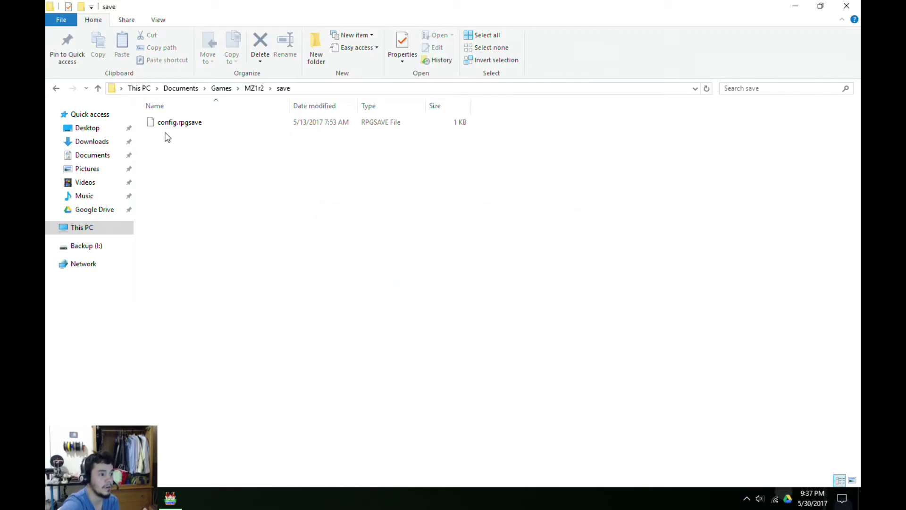
pyautogui.click(837, 9)
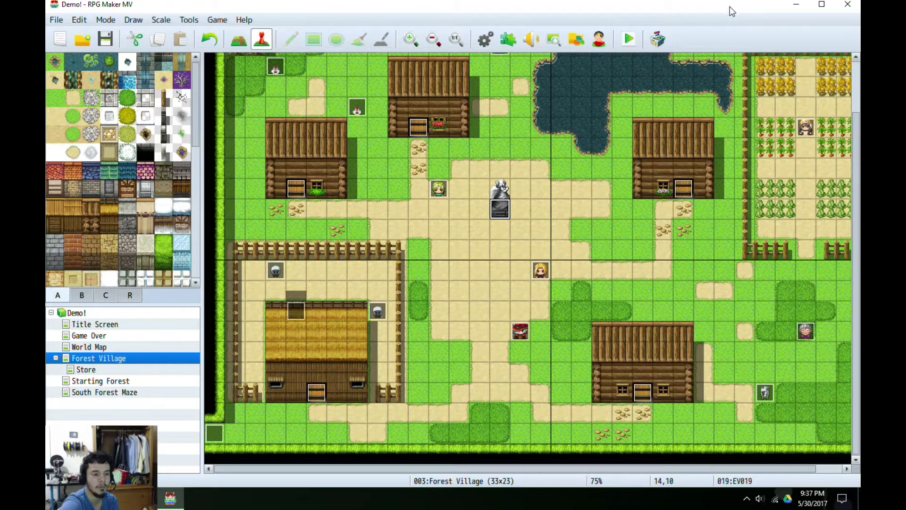
# Save the project, launch the playtest, and choose Continue to list the saved games.
pyautogui.click(625, 38)
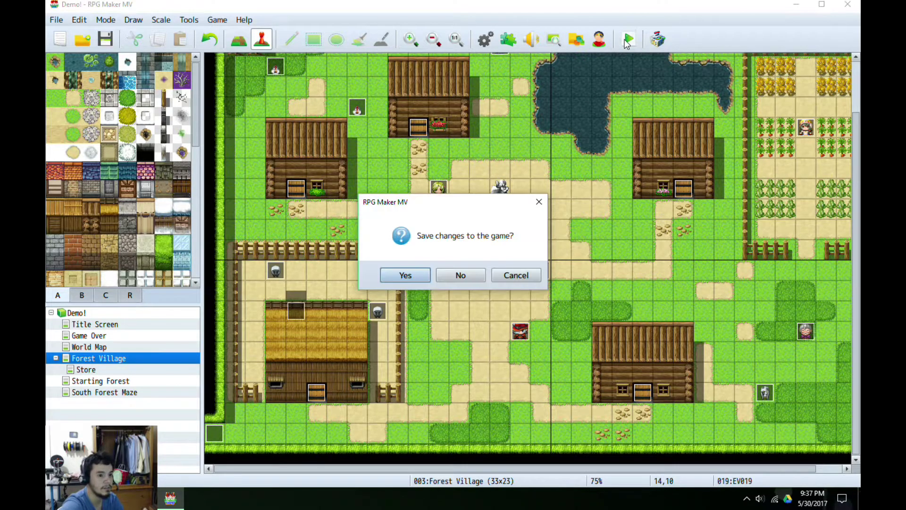
pyautogui.click(406, 275)
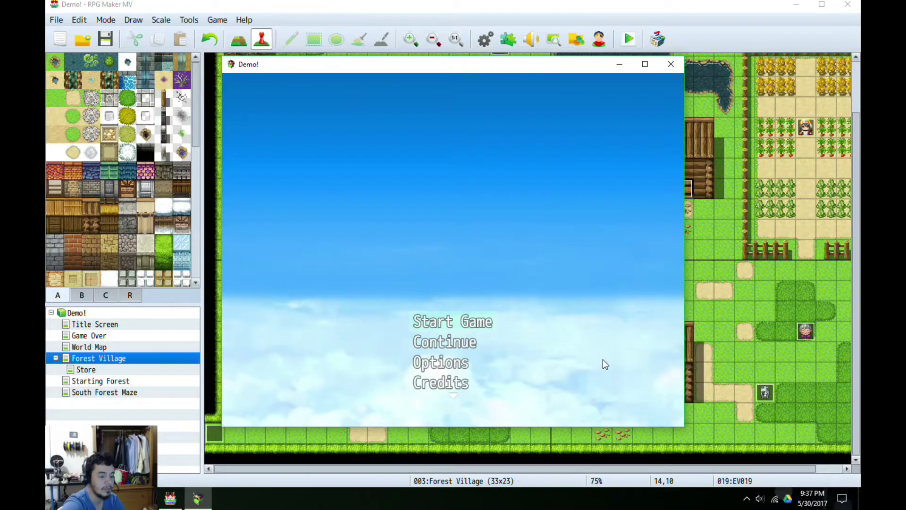
pyautogui.click(460, 345)
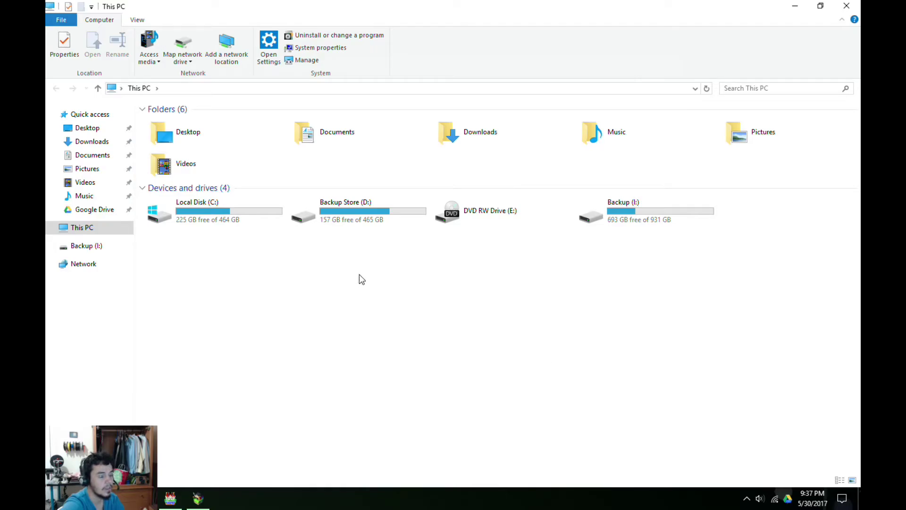
# Close the playtest and browse to Documents > Games > youtube demo > save.
pyautogui.click(847, 6)
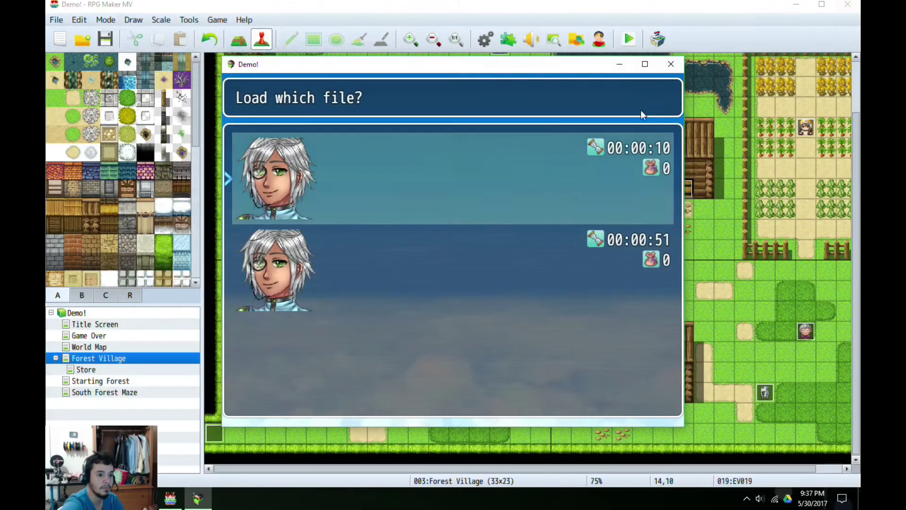
pyautogui.click(673, 66)
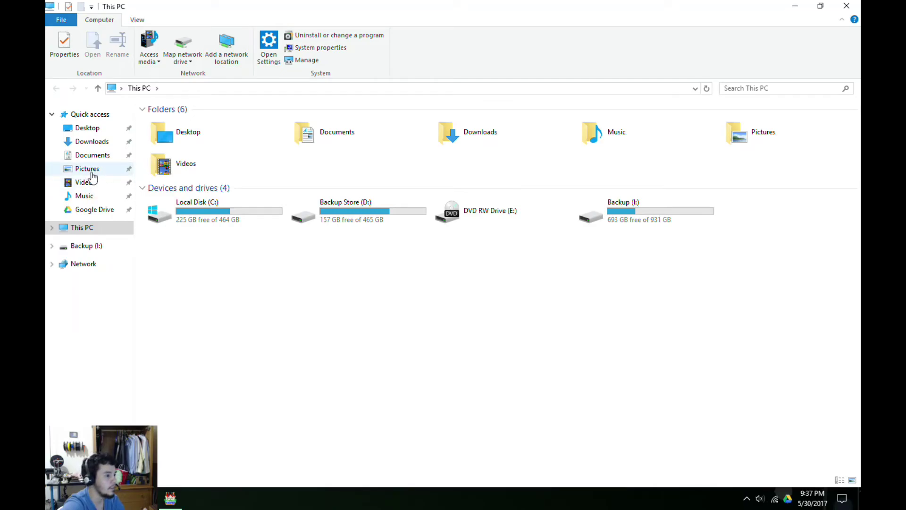
pyautogui.doubleClick(485, 4)
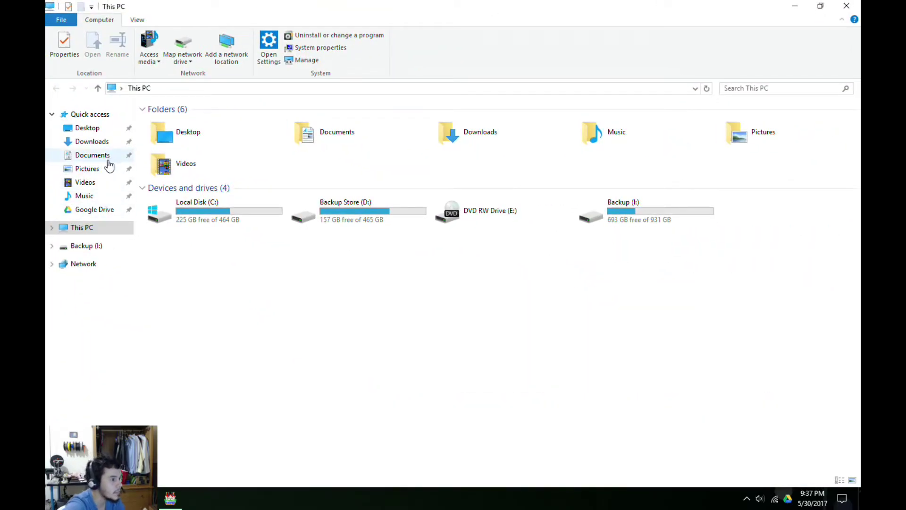
pyautogui.click(101, 157)
pyautogui.doubleClick(167, 241)
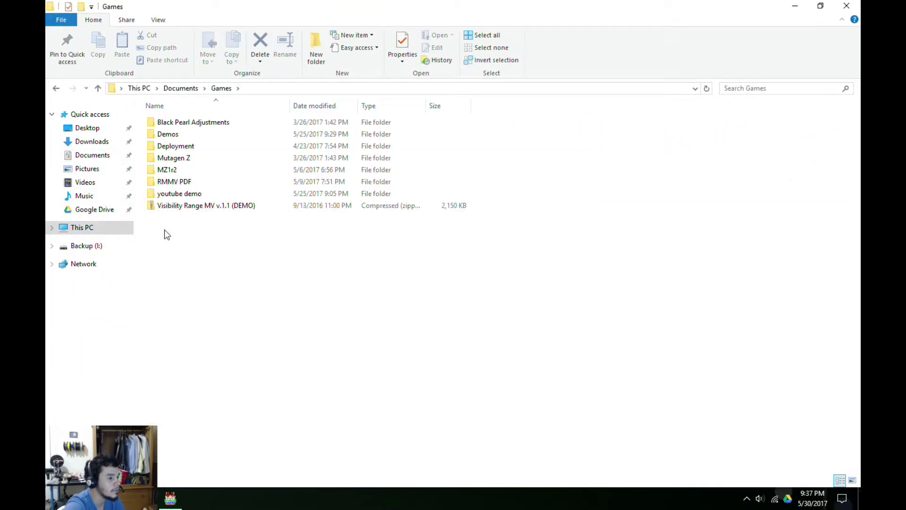
pyautogui.doubleClick(182, 194)
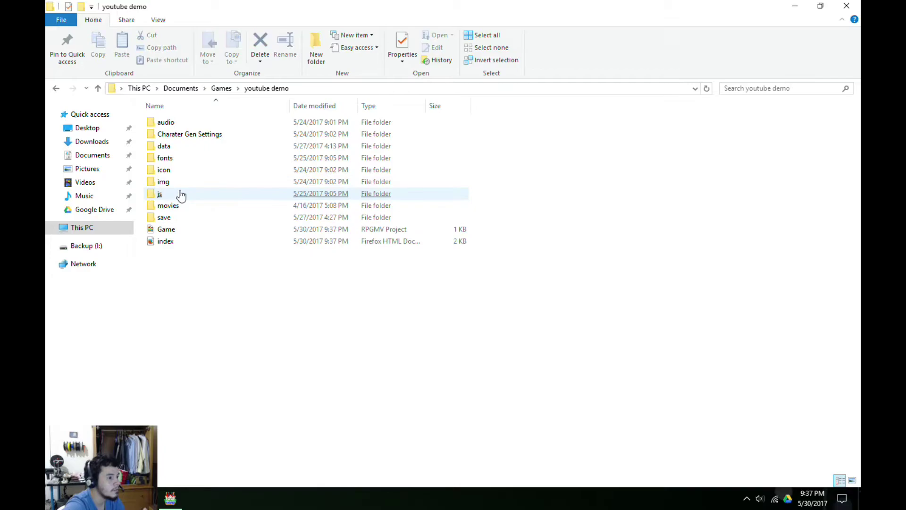
pyautogui.doubleClick(163, 217)
# Delete file1, file2, file2.bak and global, leaving config.rpgsave, then relaunch the playtest.
pyautogui.moveTo(248, 288); pyautogui.dragTo(181, 135)
pyautogui.rightClick(181, 135)
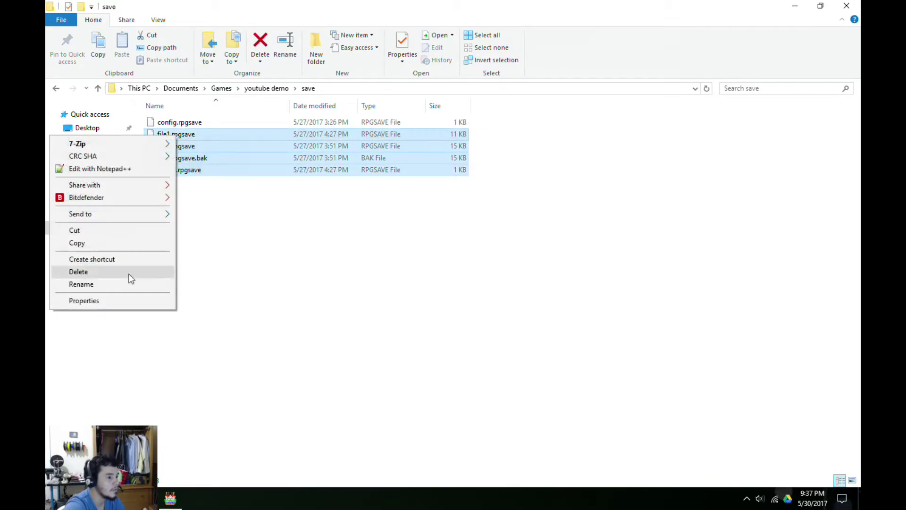
pyautogui.click(128, 270)
pyautogui.click(518, 258)
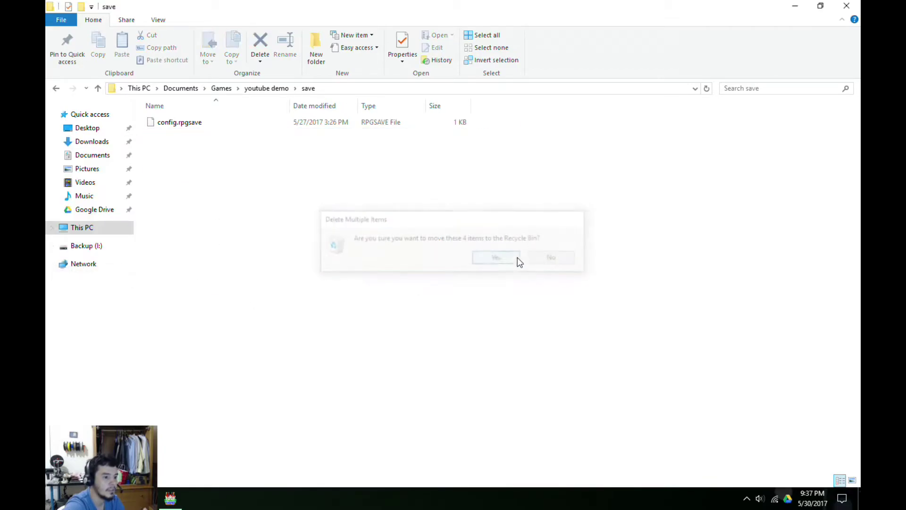
pyautogui.click(847, 5)
pyautogui.click(629, 39)
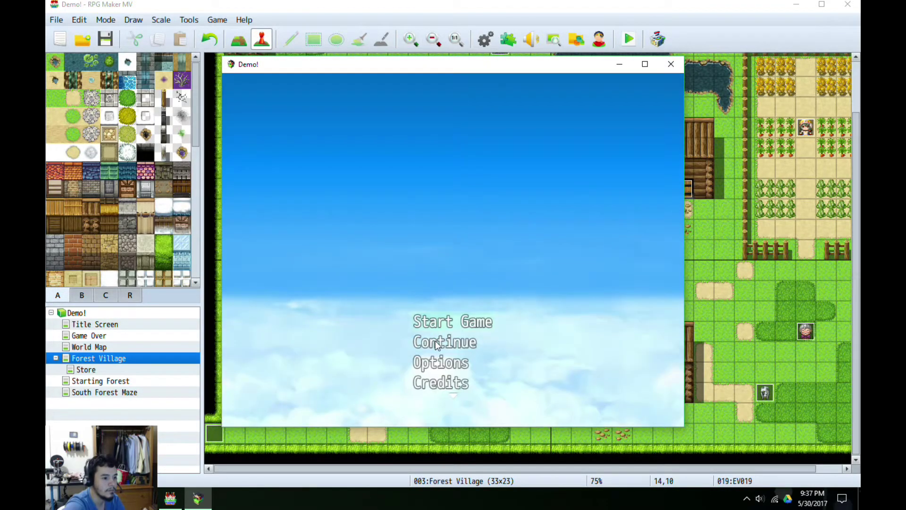
# Check the Continue screen shows no saved games, then return to the title.
pyautogui.click(436, 341)
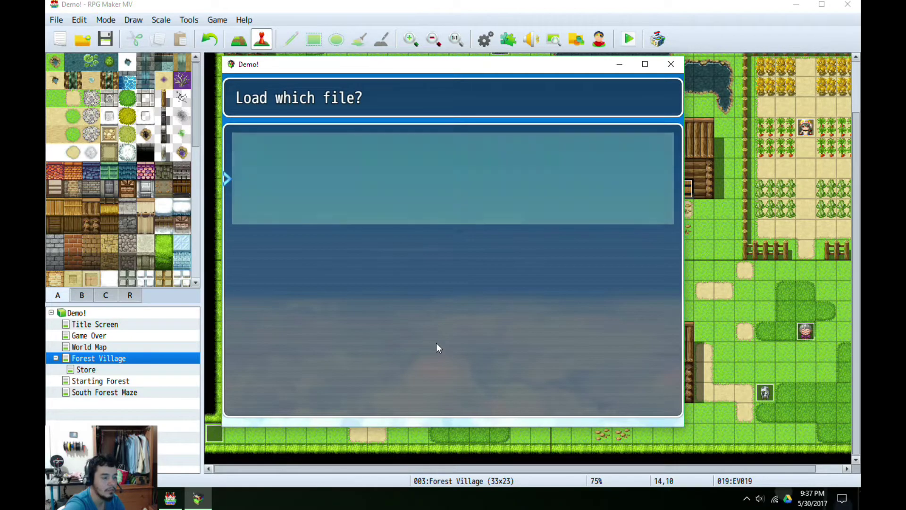
pyautogui.press('Down')
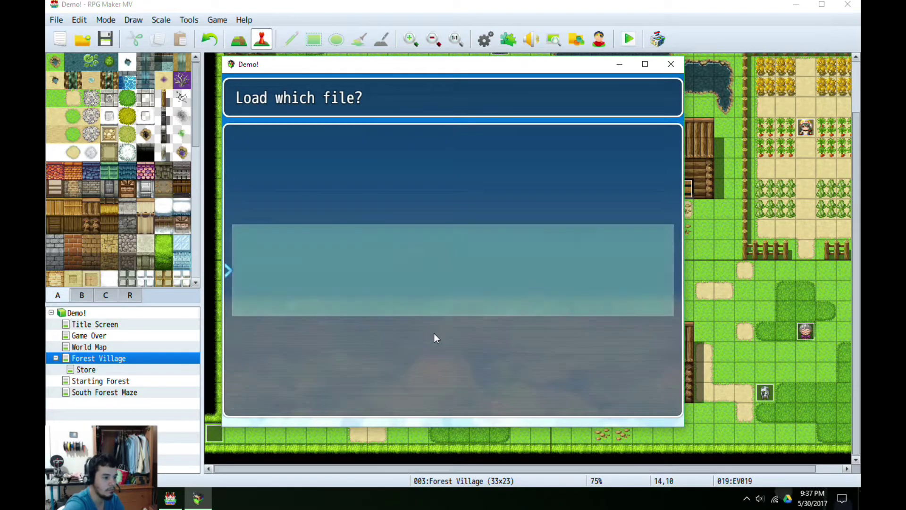
pyautogui.press('Up')
pyautogui.press('Down')
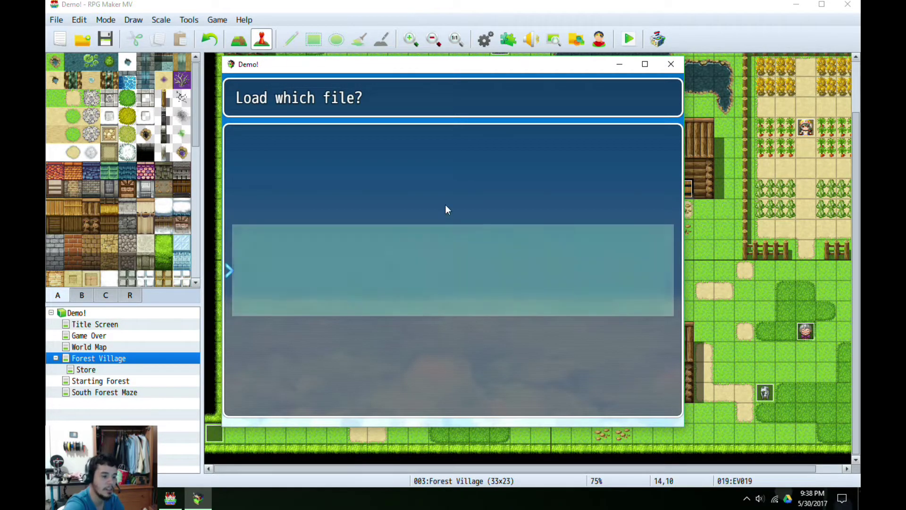
pyautogui.press('Escape')
# Start a new game, walk the hero to the statue, and accept its autosave offer.
pyautogui.click(441, 323)
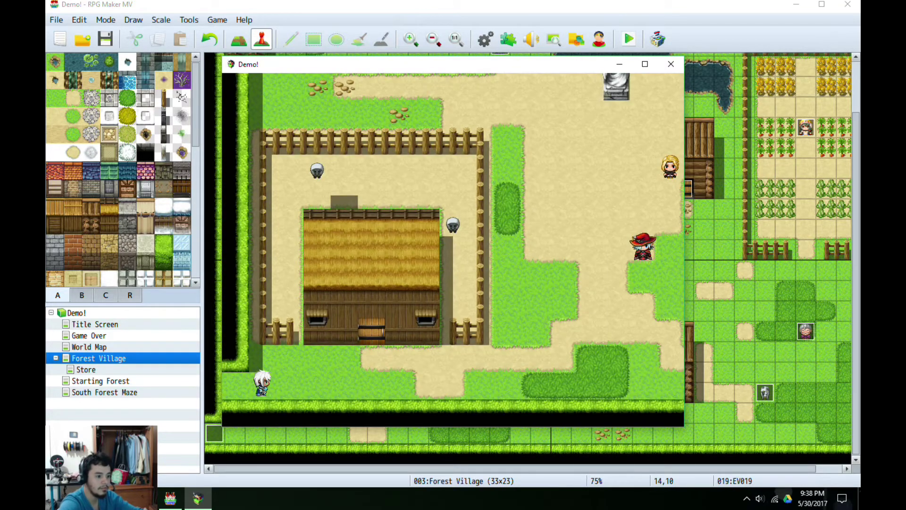
pyautogui.press('Up')
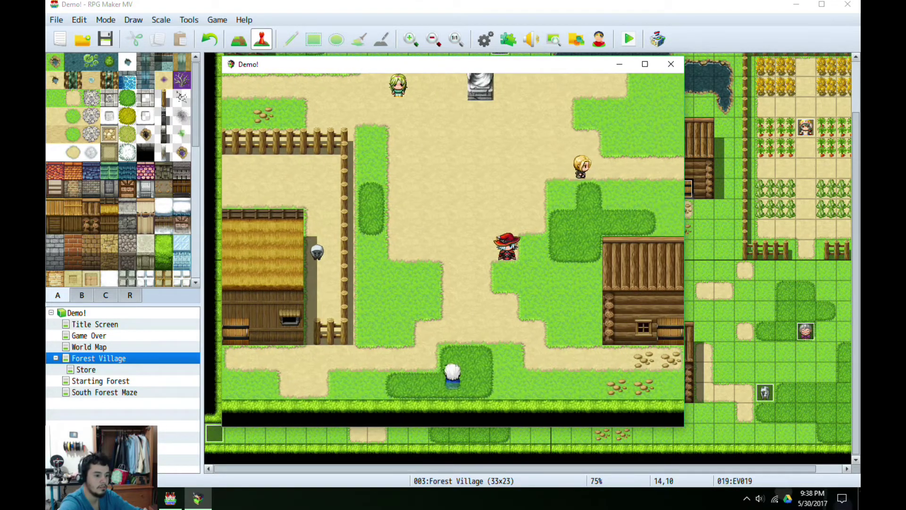
pyautogui.press('Up')
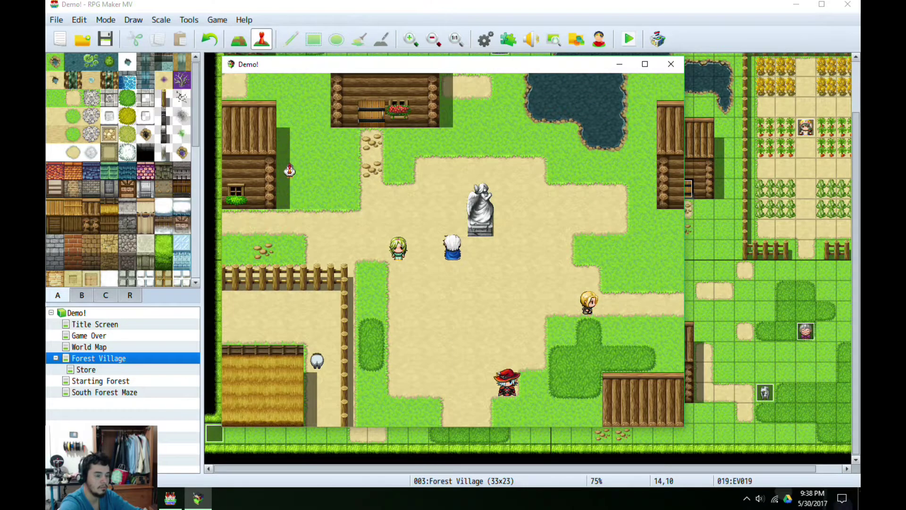
pyautogui.press('Right')
pyautogui.press('Right')
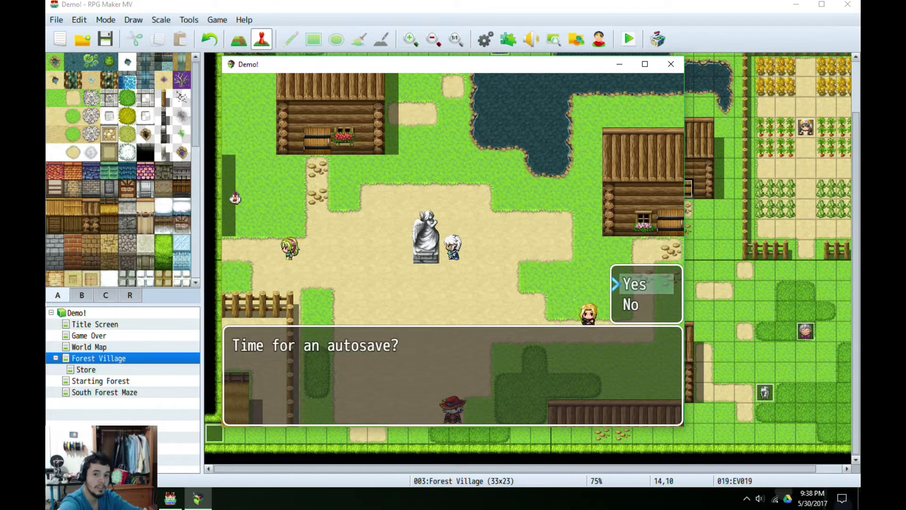
pyautogui.press('Return')
pyautogui.press('Return')
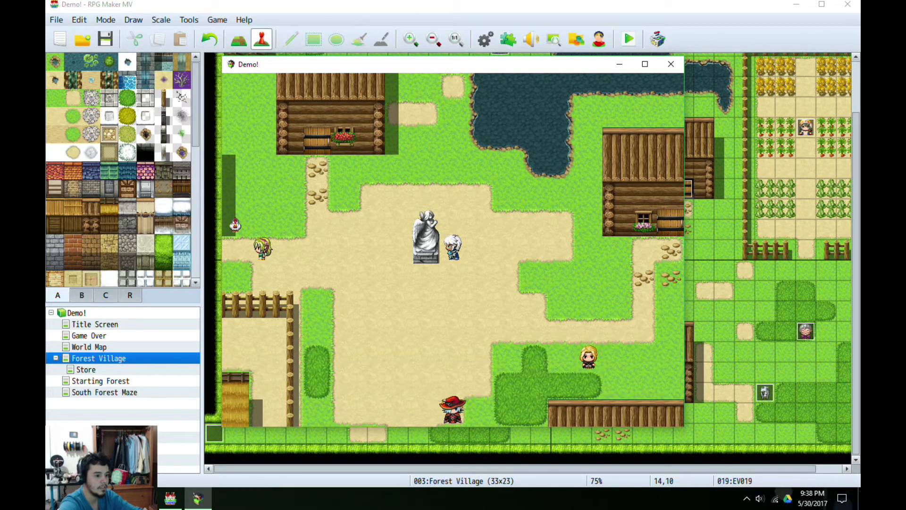
# End the game to title, then load save slot 1 and dismiss the DONE! message.
pyautogui.press('Escape')
pyautogui.press('Left')
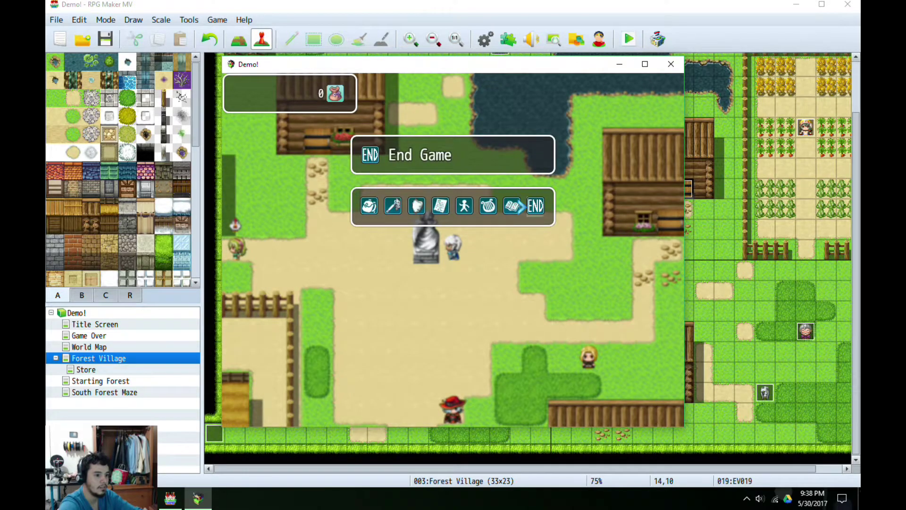
pyautogui.press('Return')
pyautogui.press('Return')
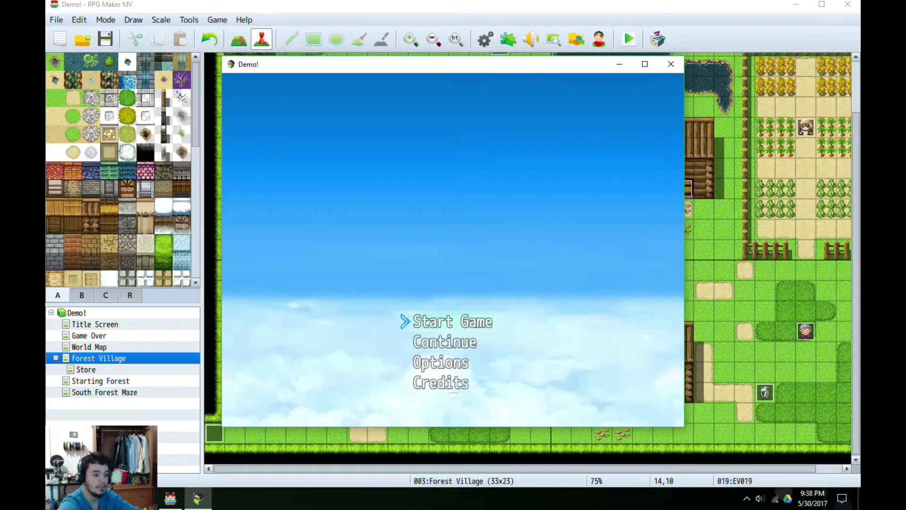
pyautogui.press('Down')
pyautogui.press('Return')
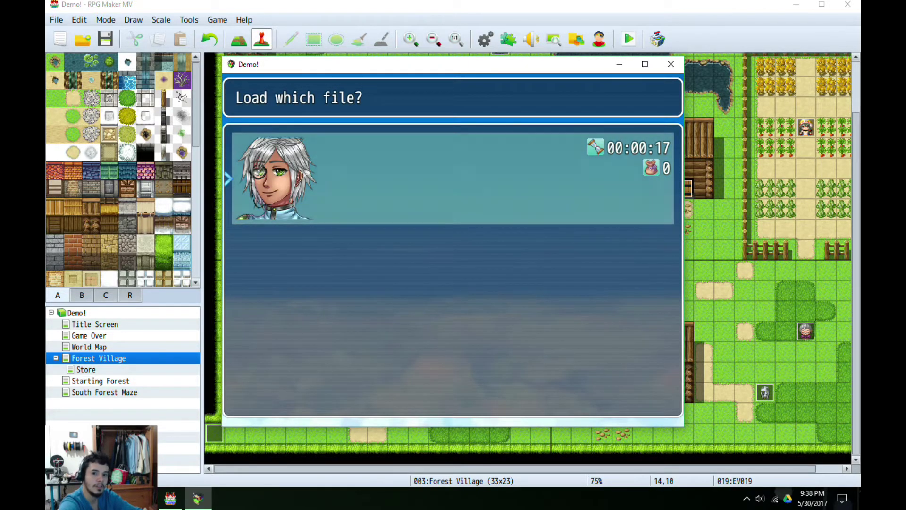
pyautogui.press('Return')
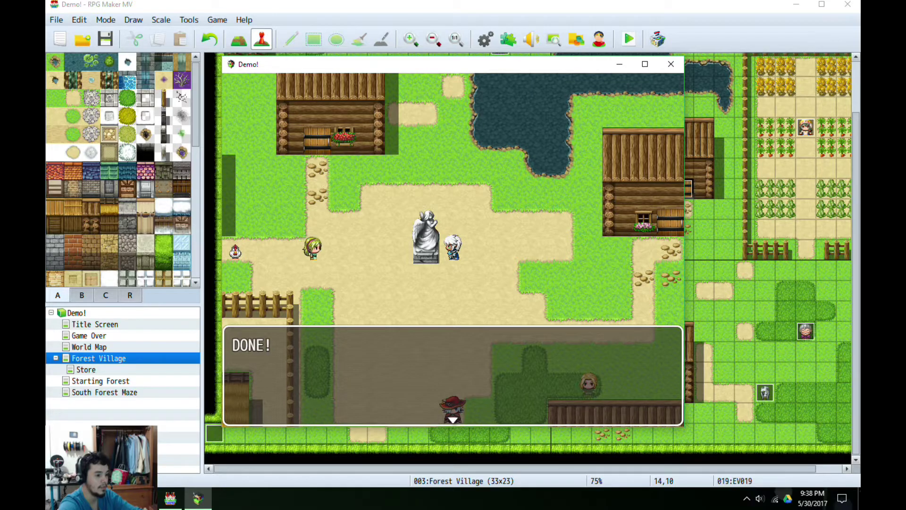
pyautogui.press('Return')
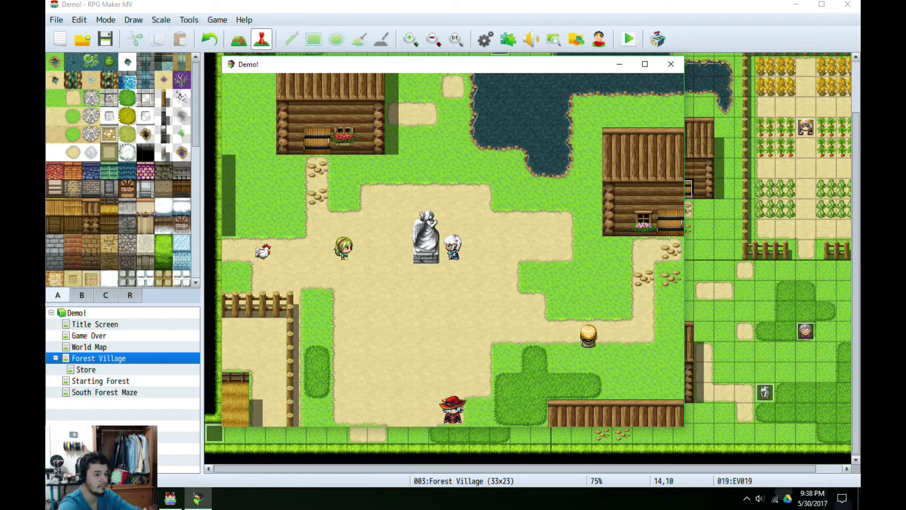
# Walk the hero back to the statue, accept the autosave, and end the game to title.
pyautogui.press('Down')
pyautogui.press('Left')
pyautogui.press('Left')
pyautogui.press('Left')
pyautogui.press('Left')
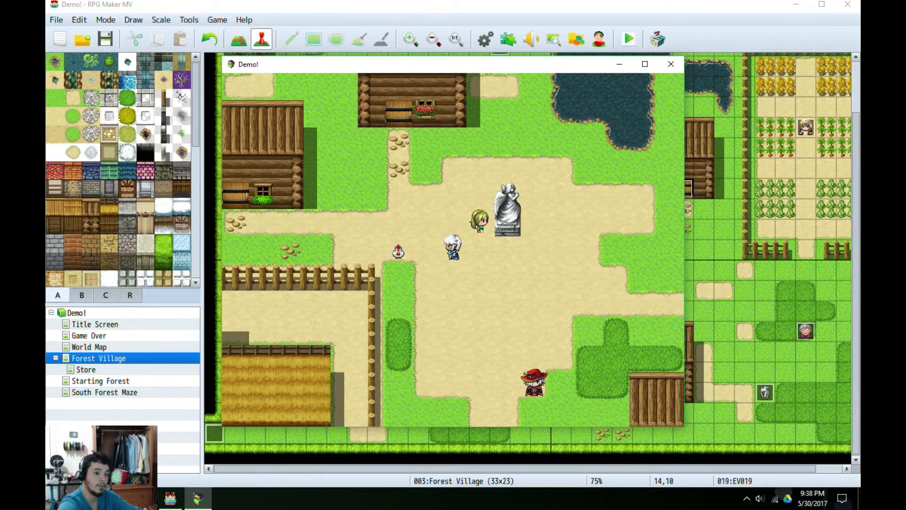
pyautogui.press('Up')
pyautogui.press('Right')
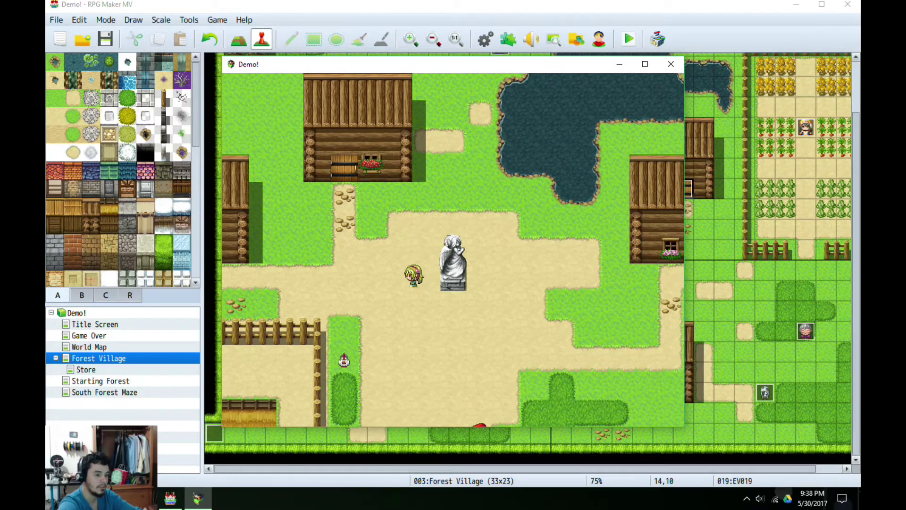
pyautogui.press('Left')
pyautogui.press('Down')
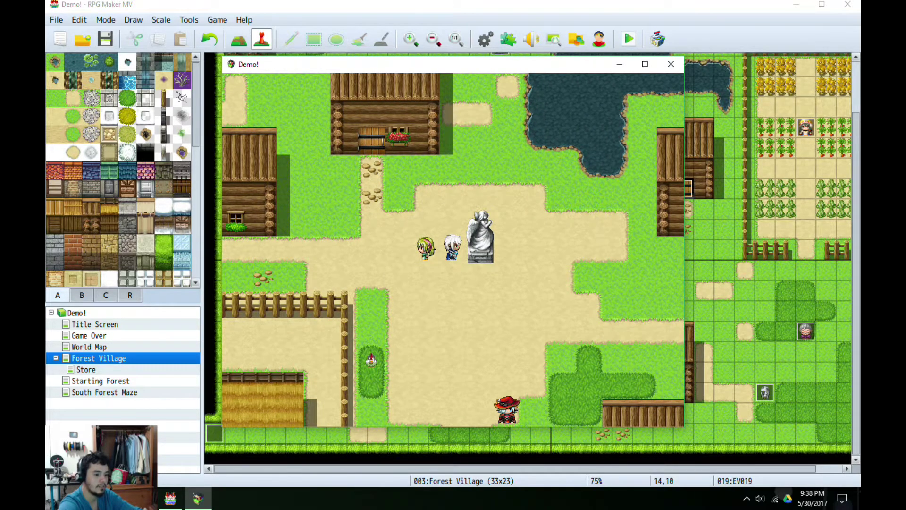
pyautogui.press('Return')
pyautogui.press('Return')
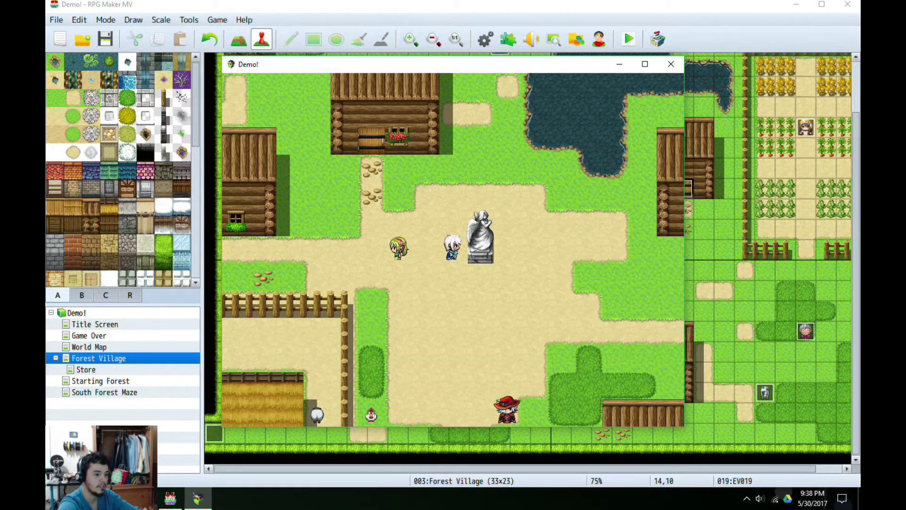
pyautogui.press('Escape')
pyautogui.press('Left')
pyautogui.press('Return')
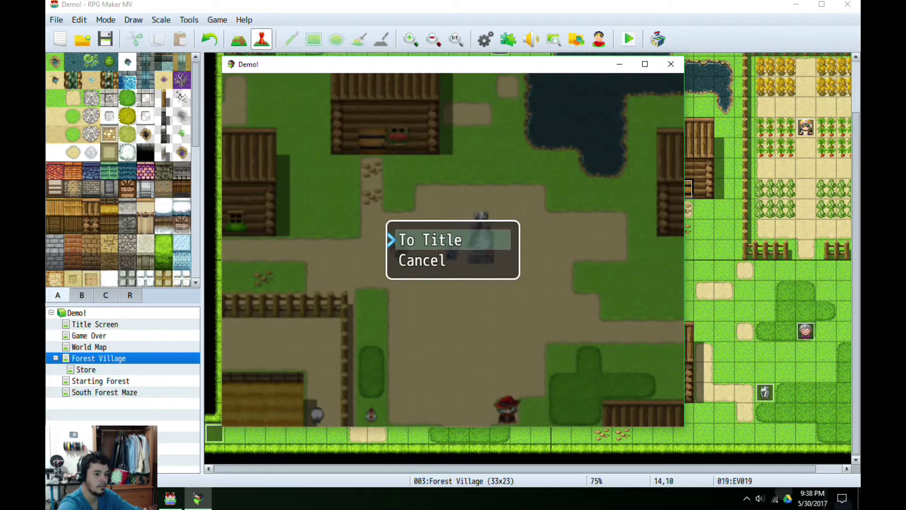
pyautogui.press('Return')
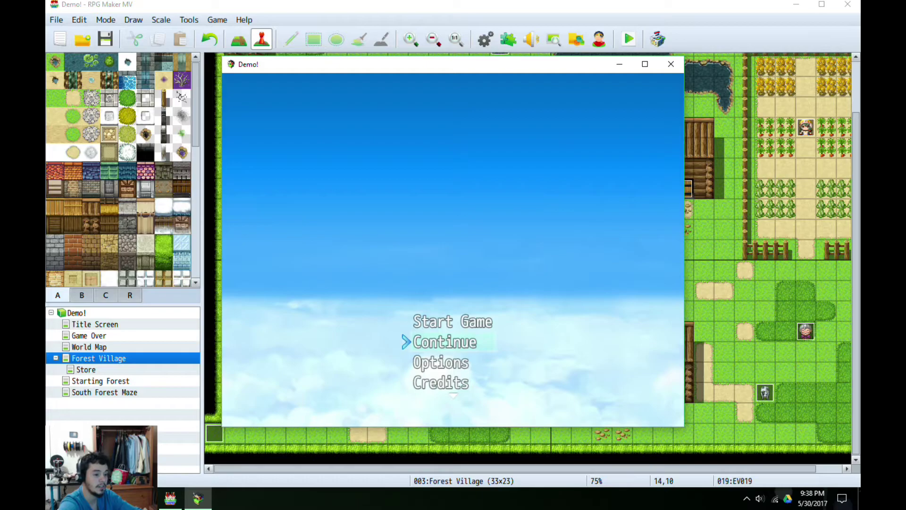
# Reload the autosave file, dismiss DONE!, and end the game back to the title screen.
pyautogui.press('Return')
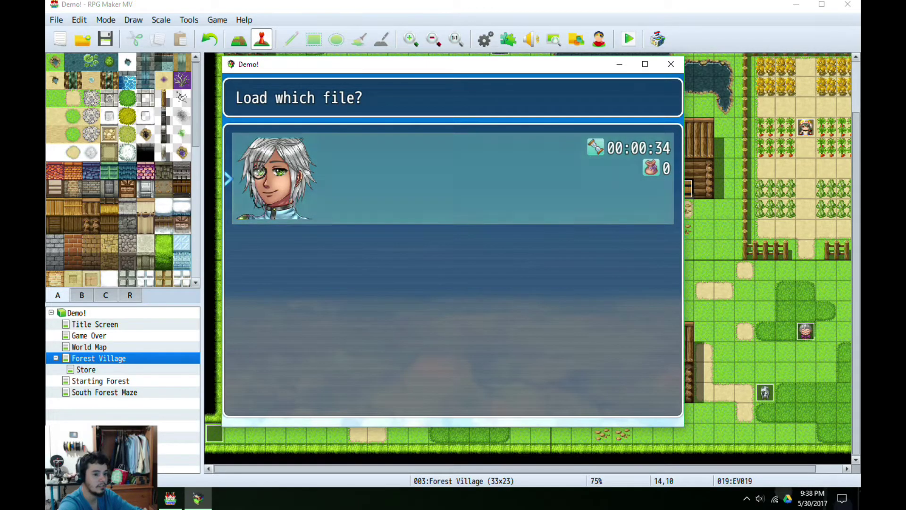
pyautogui.press('Return')
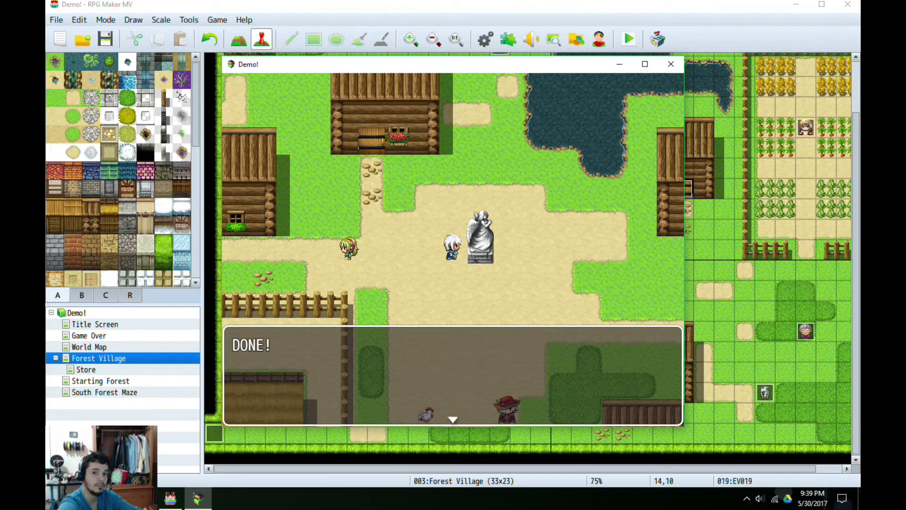
pyautogui.press('Return')
pyautogui.press('Escape')
pyautogui.press('Left')
pyautogui.press('Return')
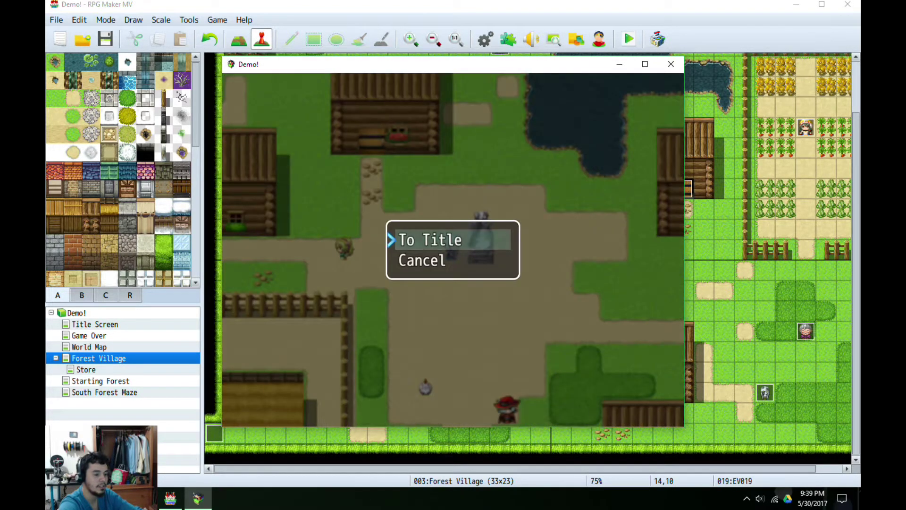
pyautogui.press('Return')
# Start a new game, walk to the statue, accept the autosave, and dismiss DONE!
pyautogui.press('Return')
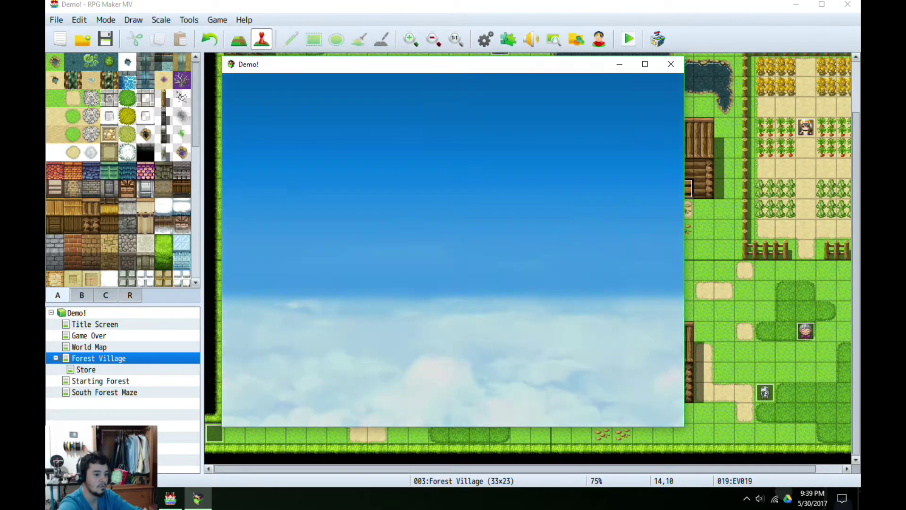
pyautogui.press('Return')
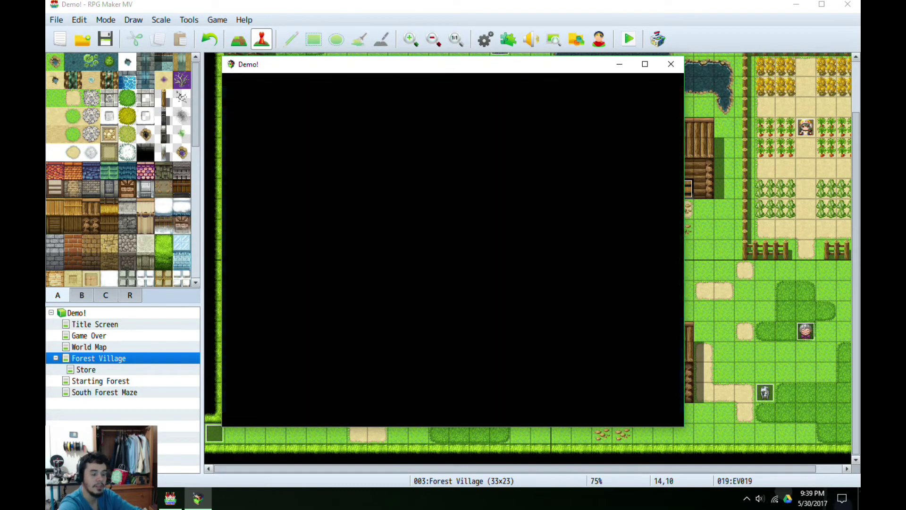
pyautogui.press('Right')
pyautogui.press('Up')
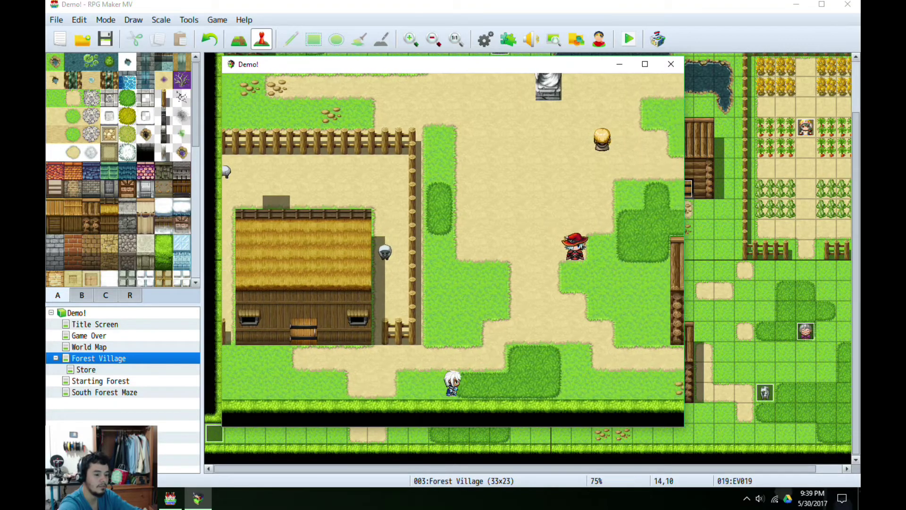
pyautogui.press('Up')
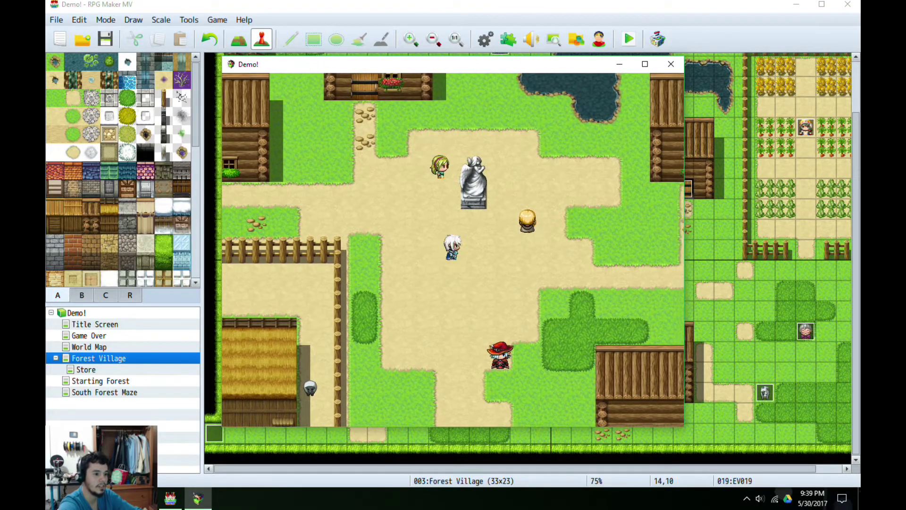
pyautogui.press('Right')
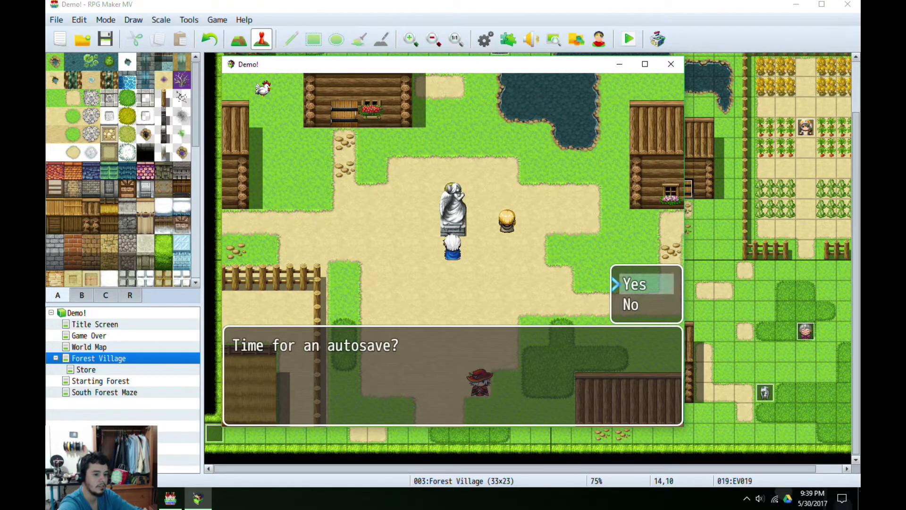
pyautogui.press('Return')
pyautogui.press('Return')
pyautogui.press('Escape')
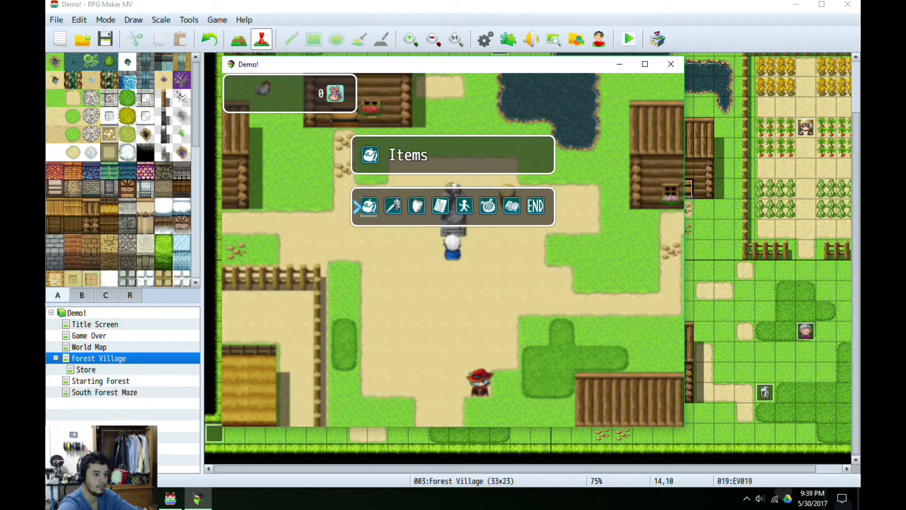
pyautogui.press('Left')
pyautogui.press('Return')
pyautogui.press('Return')
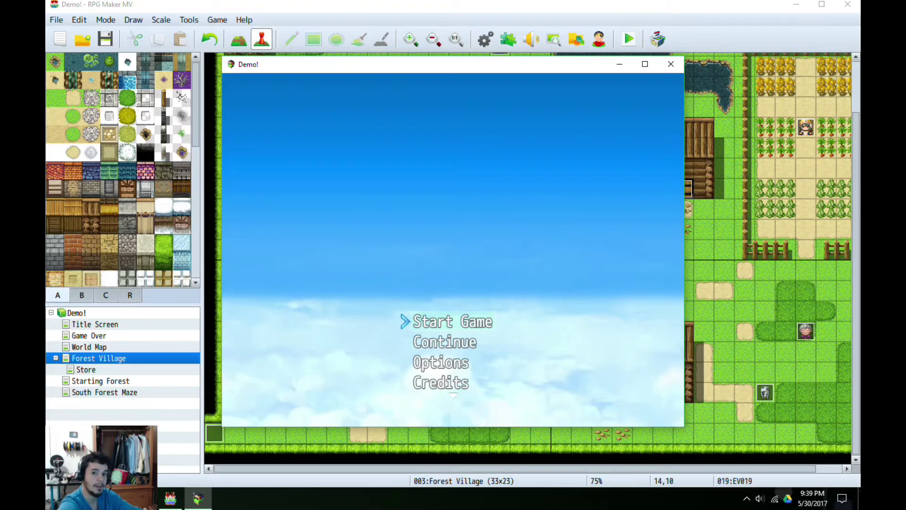
# Load the second save slot (00:00:13) and confirm its autosave prompt and DONE! message.
pyautogui.press('Return')
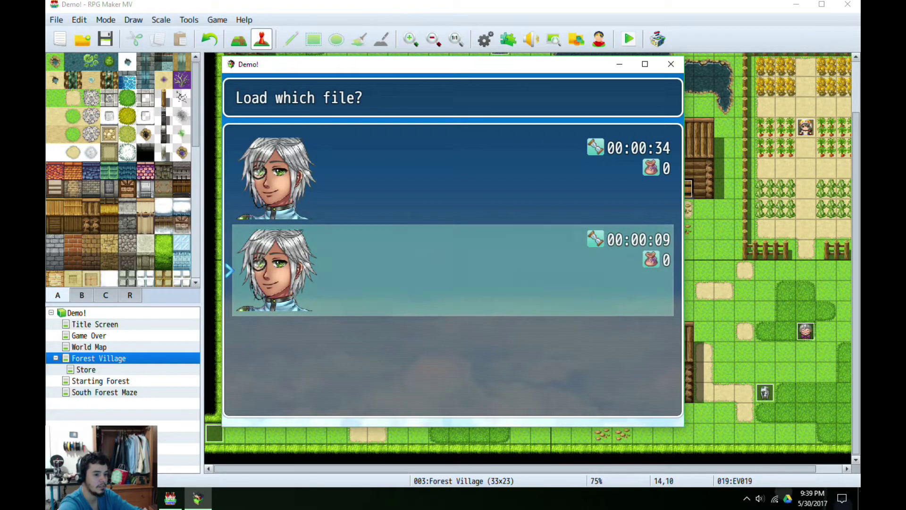
pyautogui.press('Up')
pyautogui.press('Down')
pyautogui.press('Return')
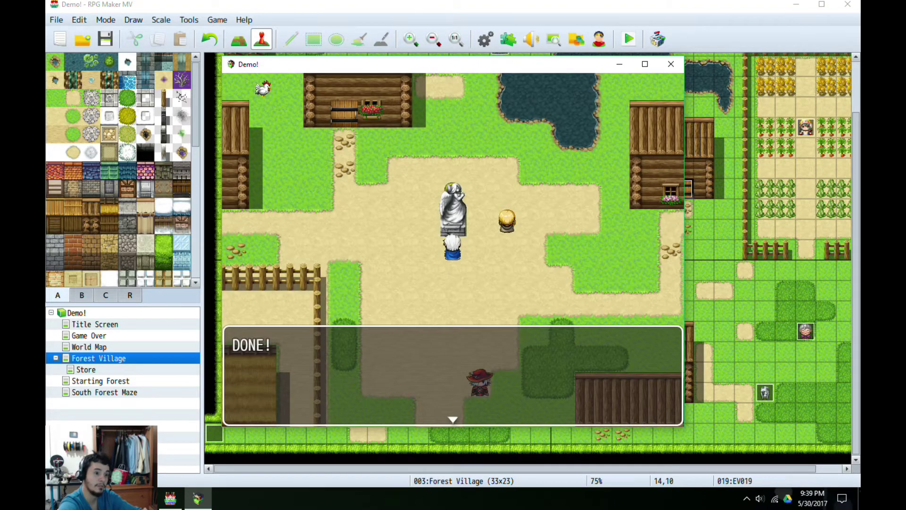
pyautogui.press('Return')
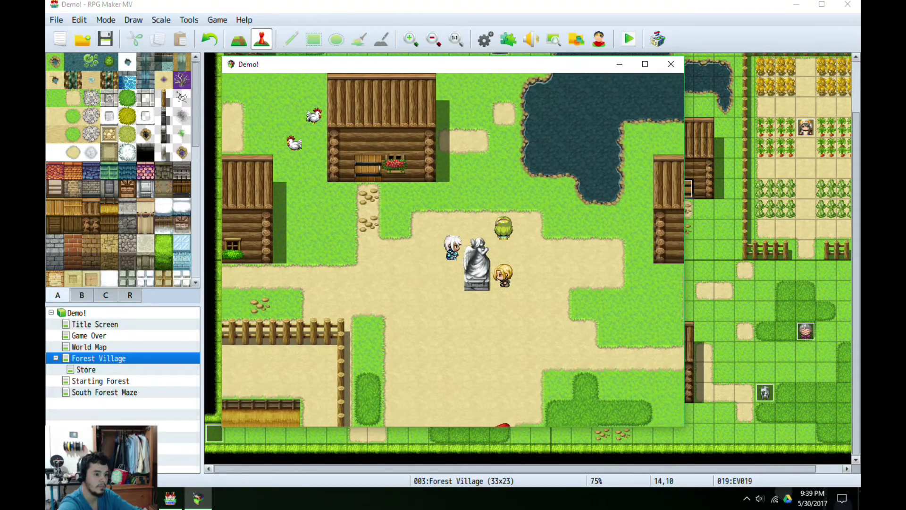
pyautogui.press('Return')
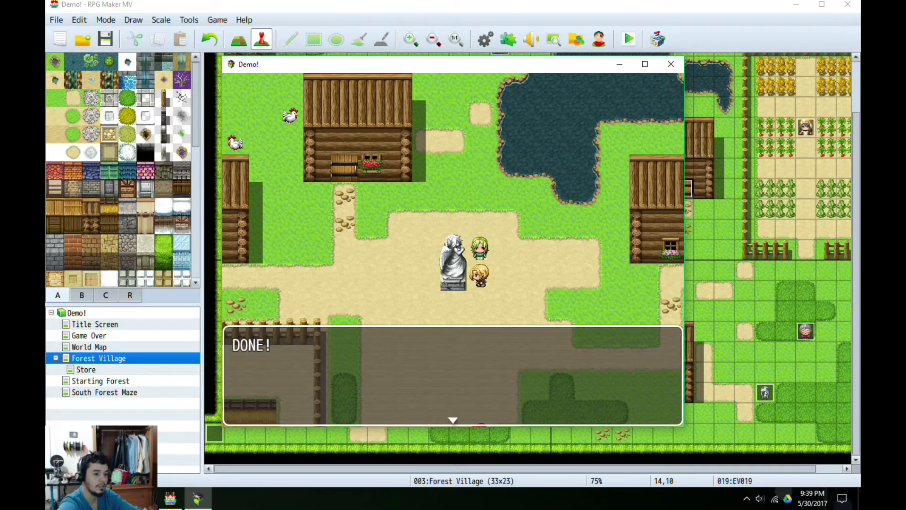
pyautogui.press('Return')
# End the game to title, reload a save, then end the game to title again.
pyautogui.press('Escape')
pyautogui.press('Left')
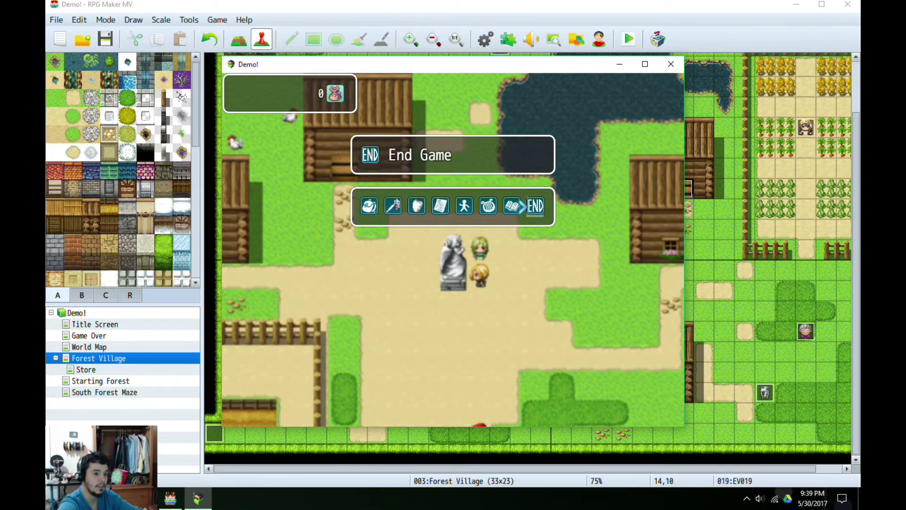
pyautogui.press('Return')
pyautogui.press('Return')
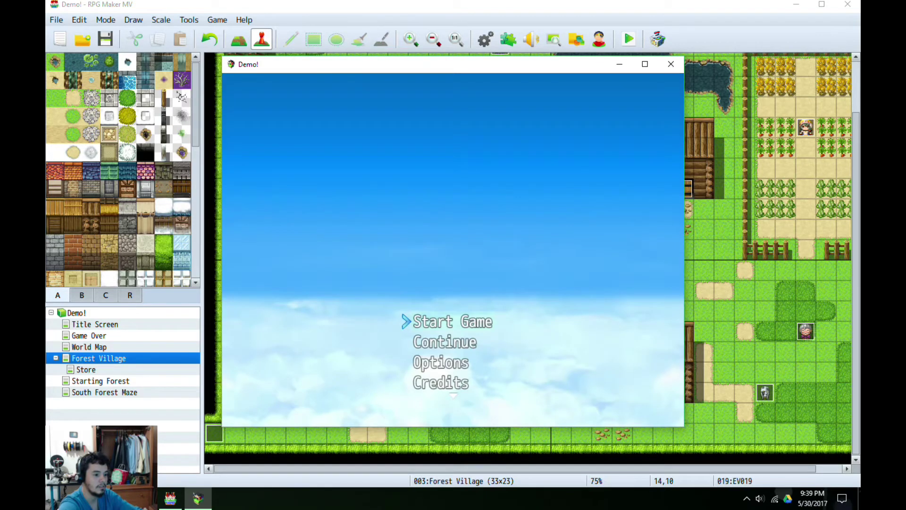
pyautogui.press('Down')
pyautogui.press('Return')
pyautogui.press('Return')
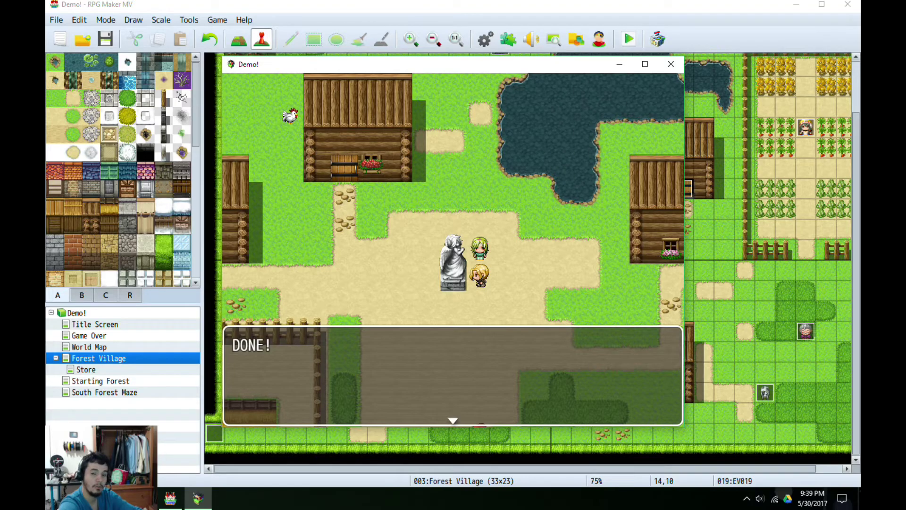
pyautogui.press('Return')
pyautogui.press('Escape')
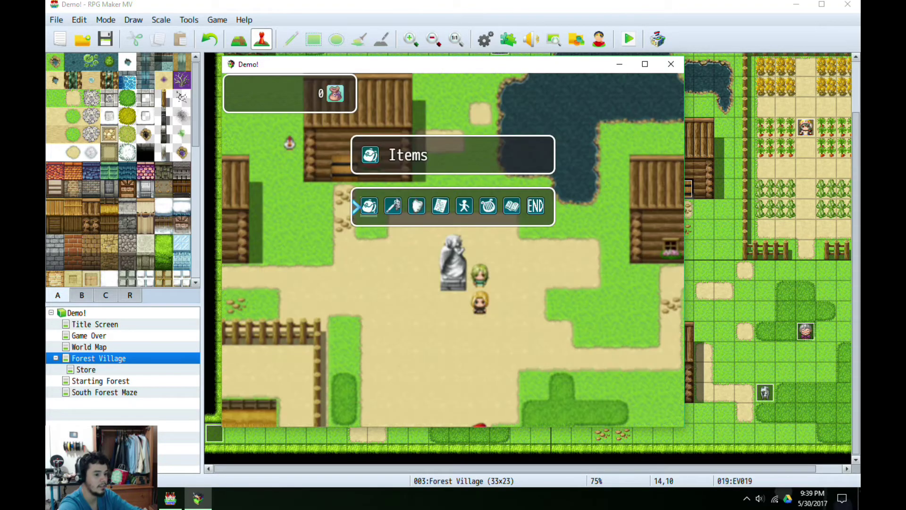
pyautogui.press('Left')
pyautogui.press('Return')
pyautogui.press('Return')
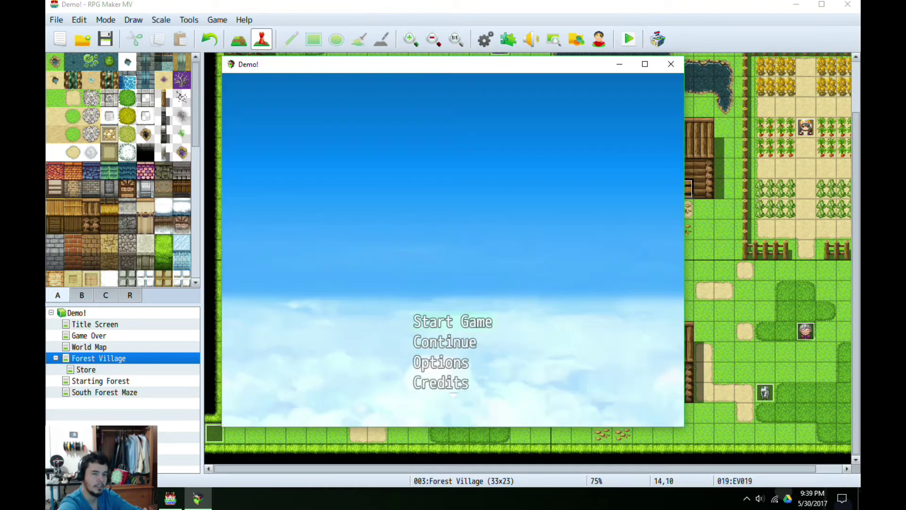
# Load the top save slot, dismiss DONE!, and step the hero down one tile.
pyautogui.press('Return')
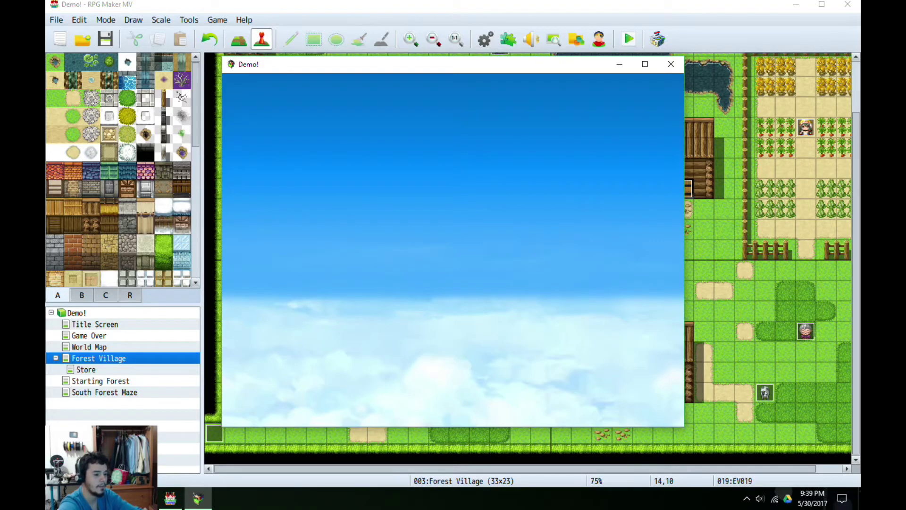
pyautogui.press('Up')
pyautogui.press('Return')
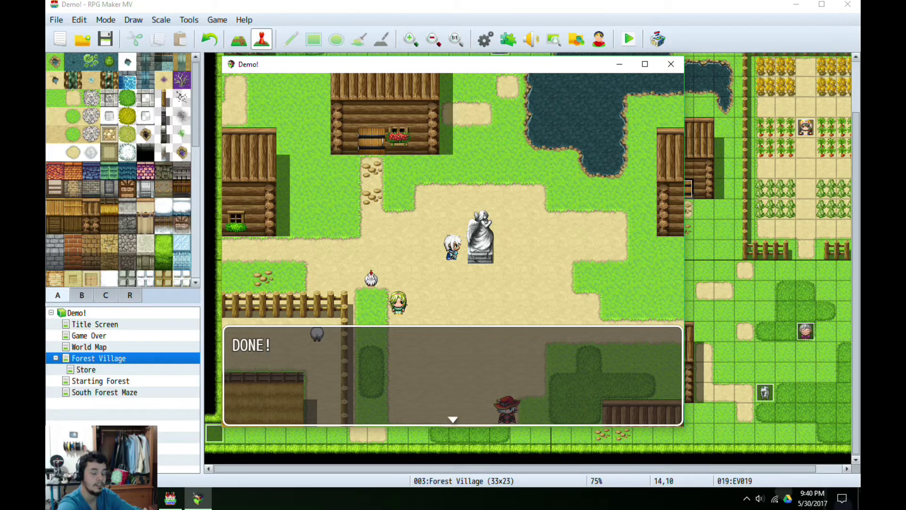
pyautogui.press('Return')
pyautogui.press('Down')
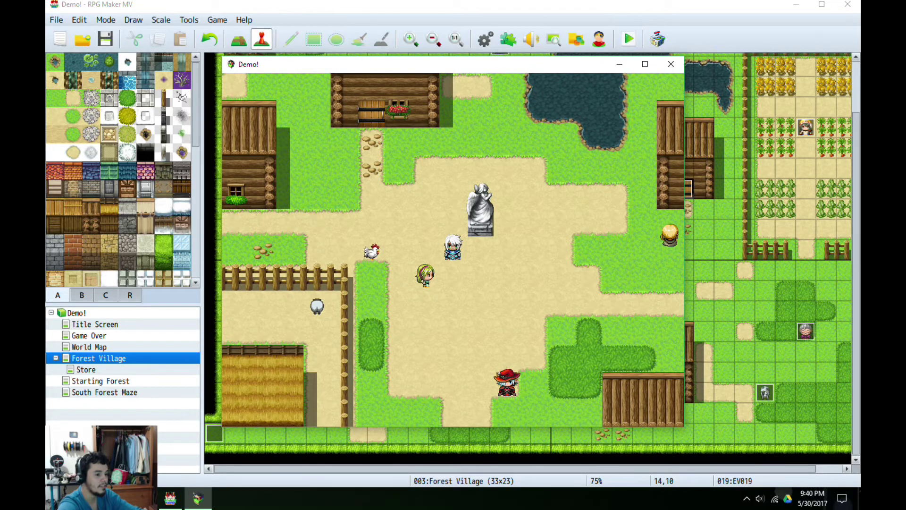